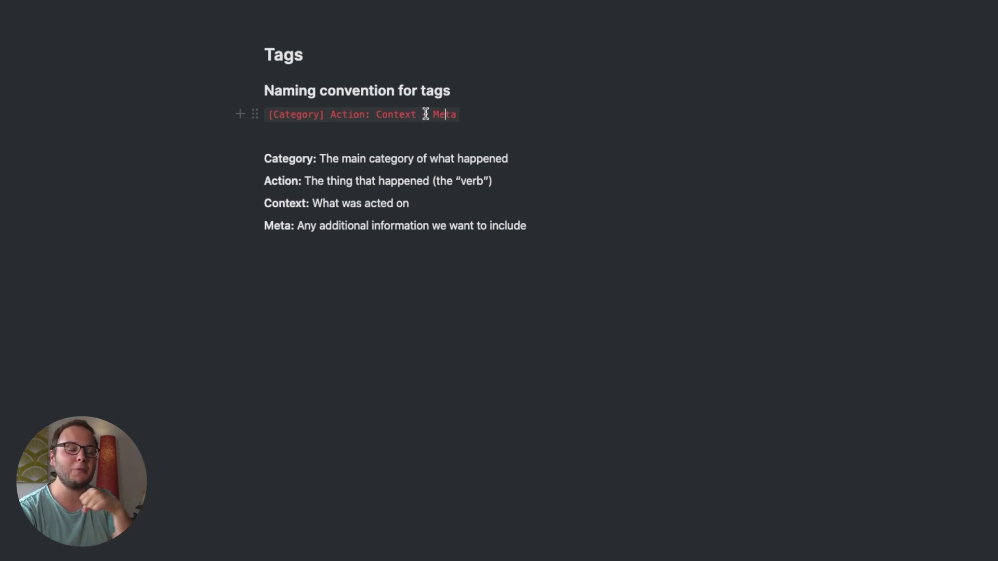
# - Scroll down the Notion Tags page to the List of major tags table
pyautogui.scroll(-10, 426, 113)
pyautogui.scroll(-3, 426, 114)
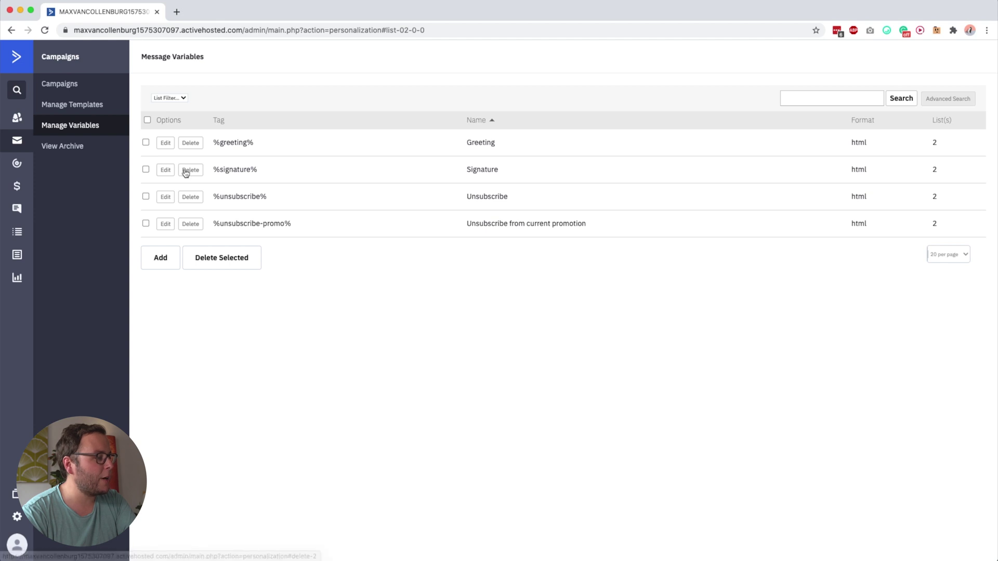
pyautogui.click(166, 171)
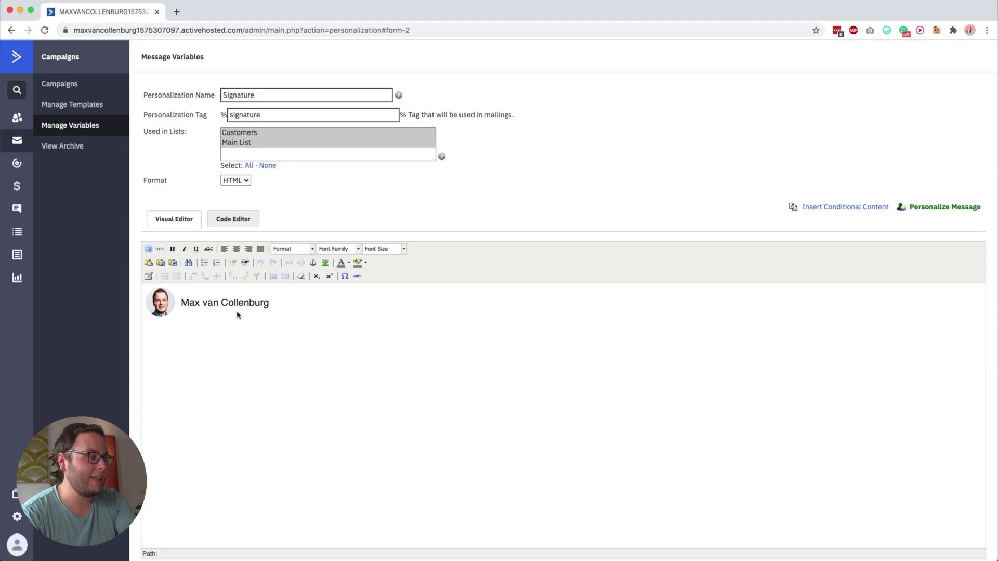
pyautogui.tripleClick(167, 115)
pyautogui.click(210, 116)
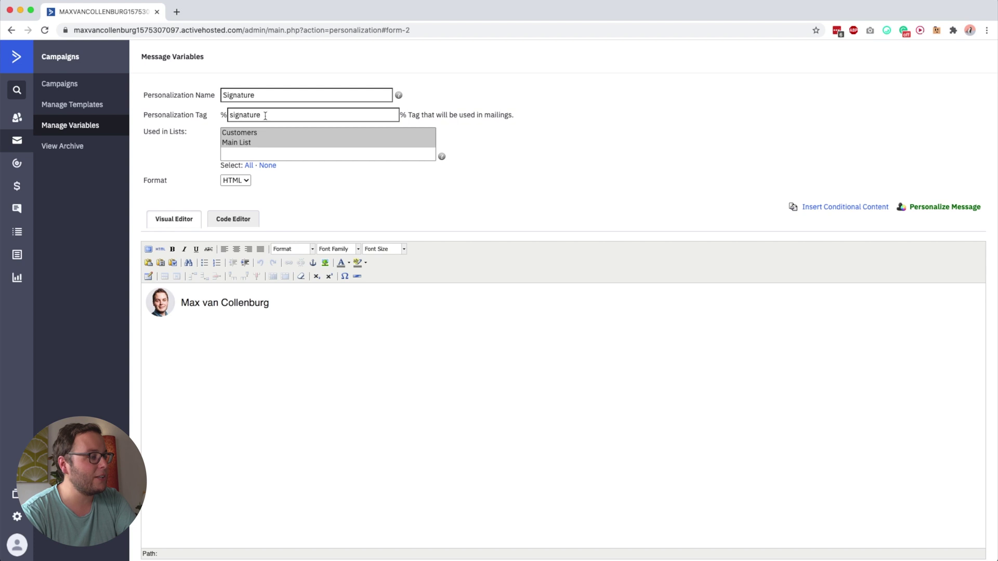
pyautogui.moveTo(218, 118); pyautogui.dragTo(226, 115)
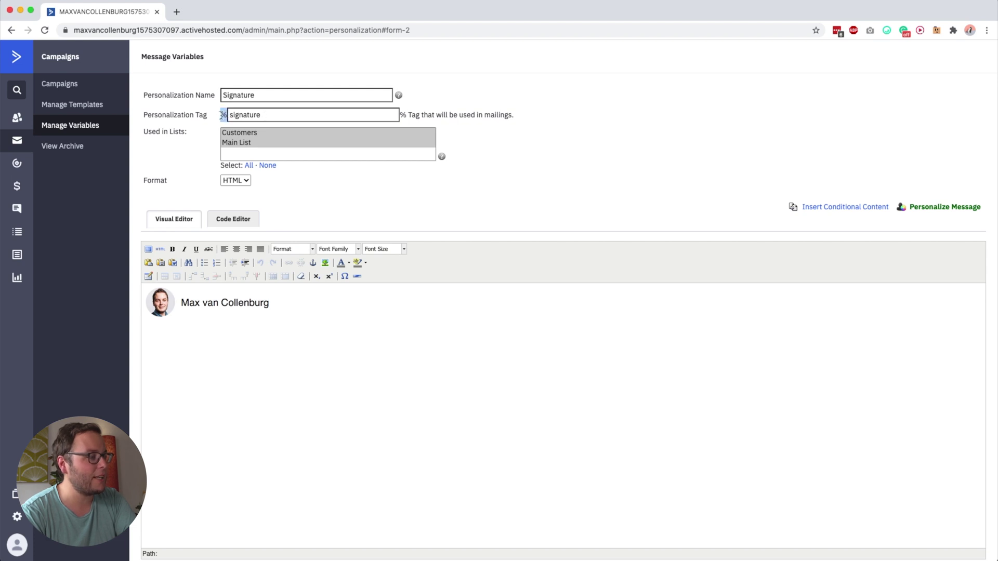
pyautogui.click(222, 115)
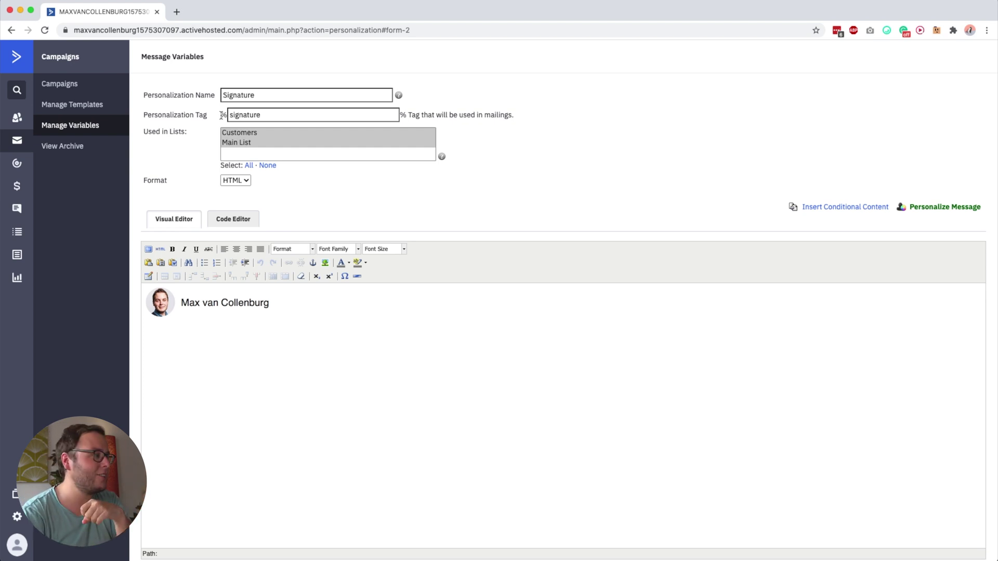
pyautogui.click(95, 127)
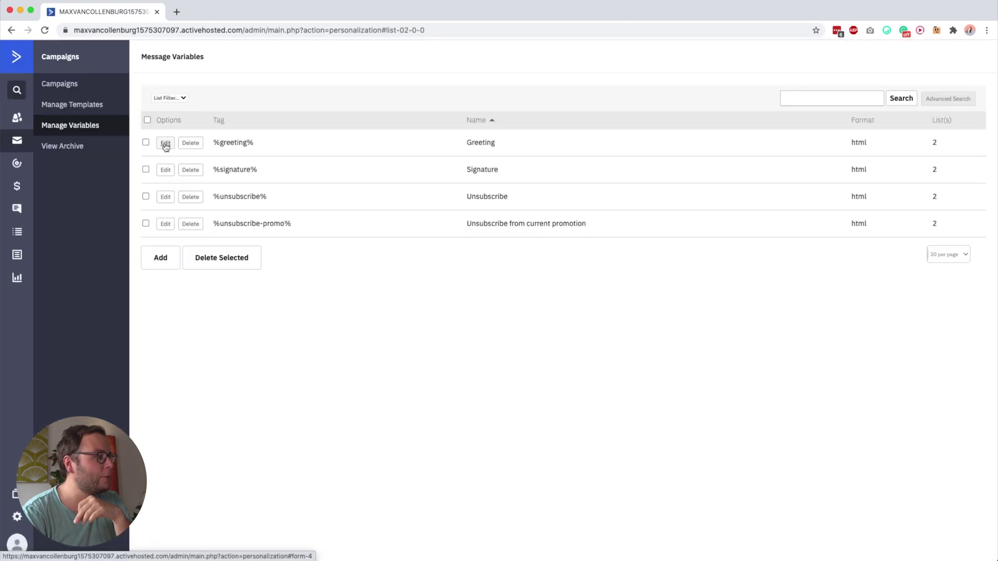
pyautogui.click(165, 144)
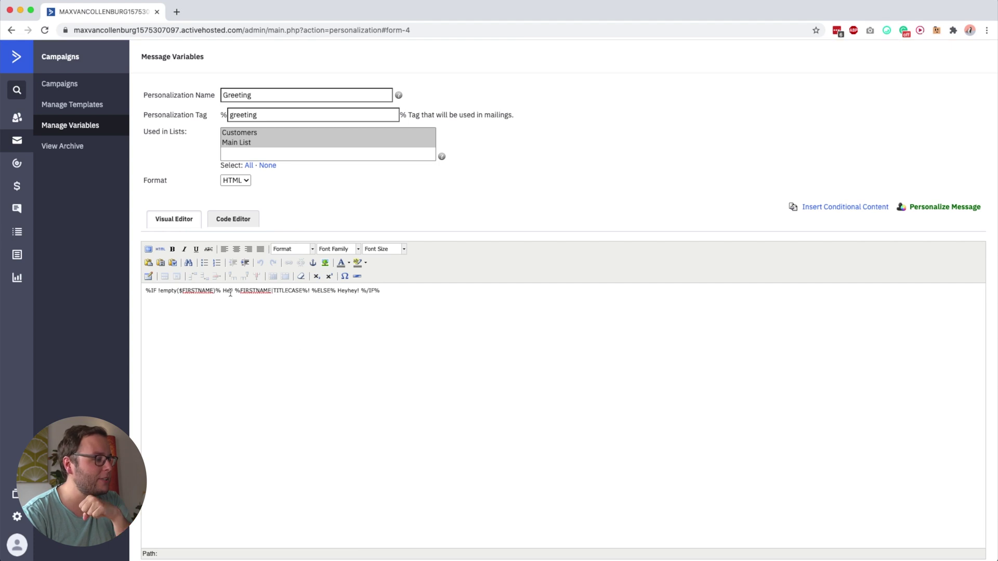
pyautogui.moveTo(237, 291); pyautogui.dragTo(276, 290)
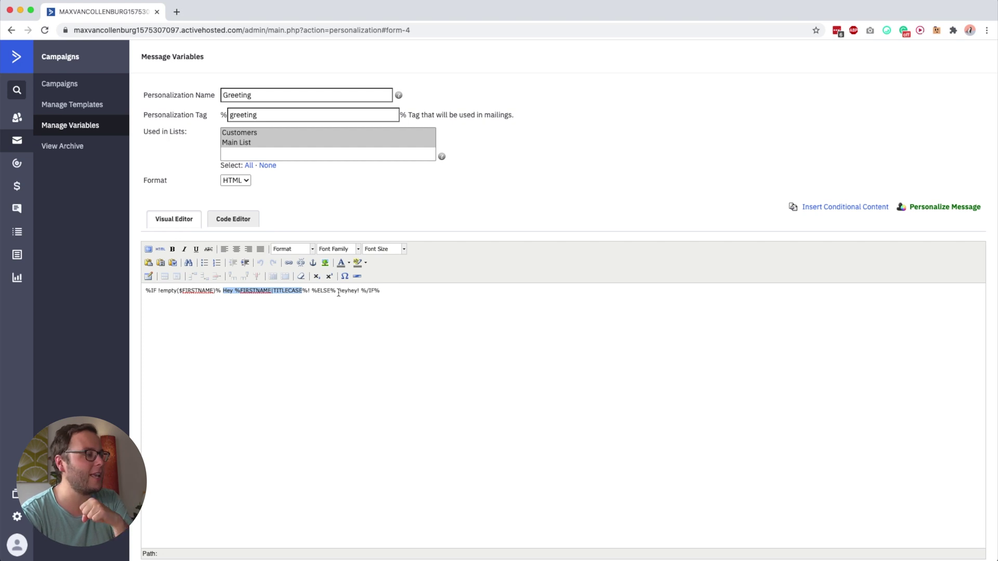
pyautogui.moveTo(147, 290); pyautogui.dragTo(212, 291)
pyautogui.click(217, 291)
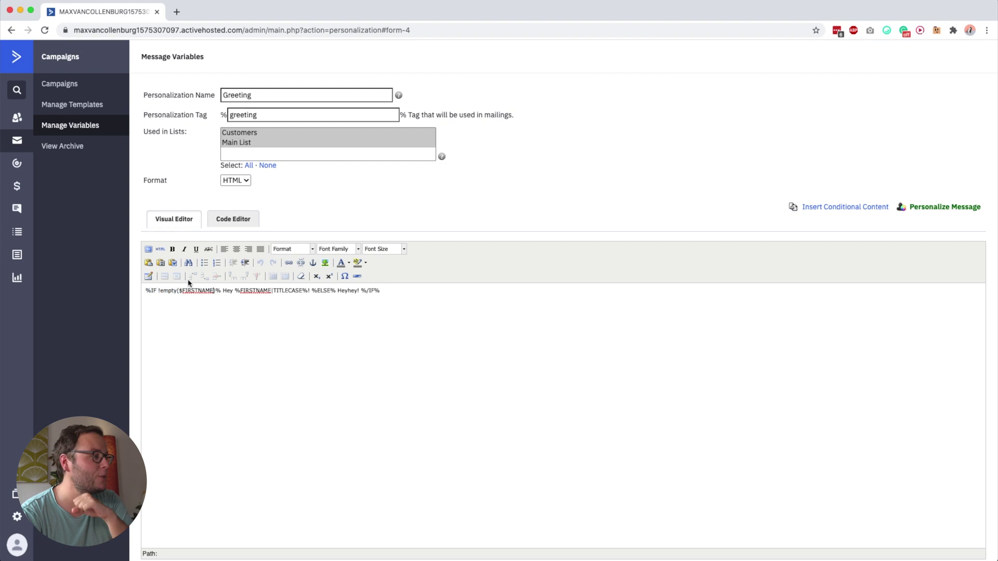
pyautogui.click(86, 127)
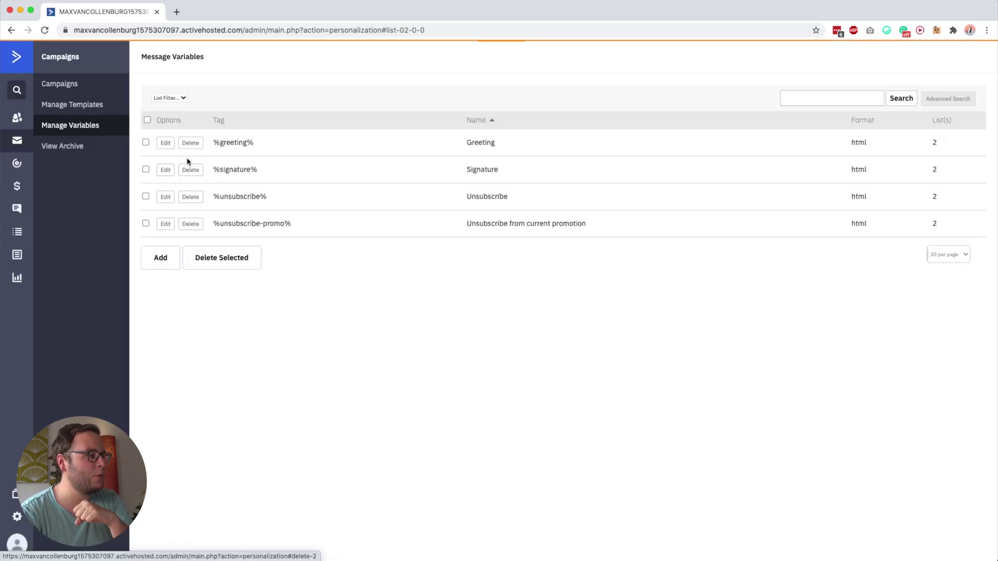
# - Open the %unsubscribe% message variable for editing
pyautogui.click(165, 197)
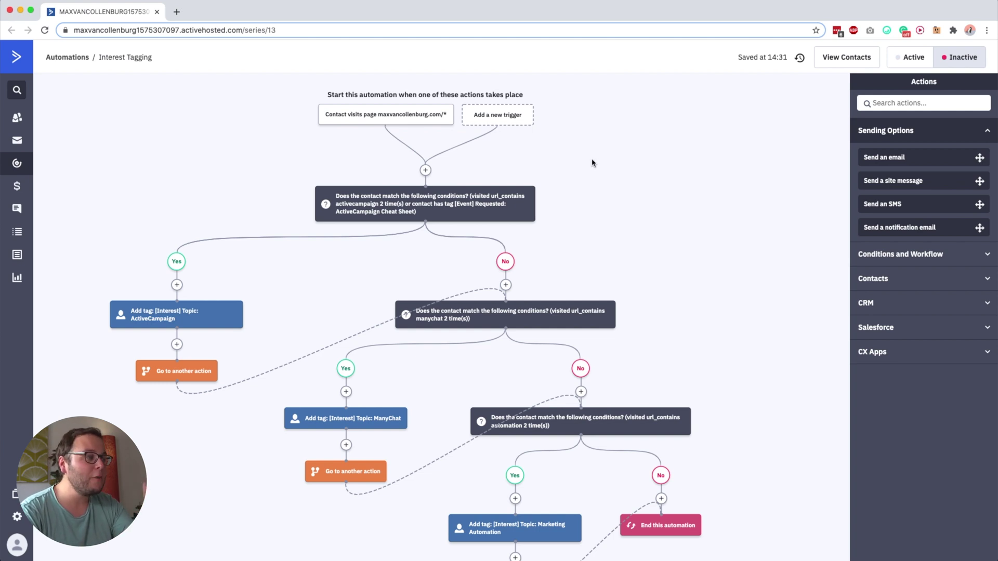
# - Inspect the ManyChat condition split's options, then close it unchanged
pyautogui.moveTo(427, 122)
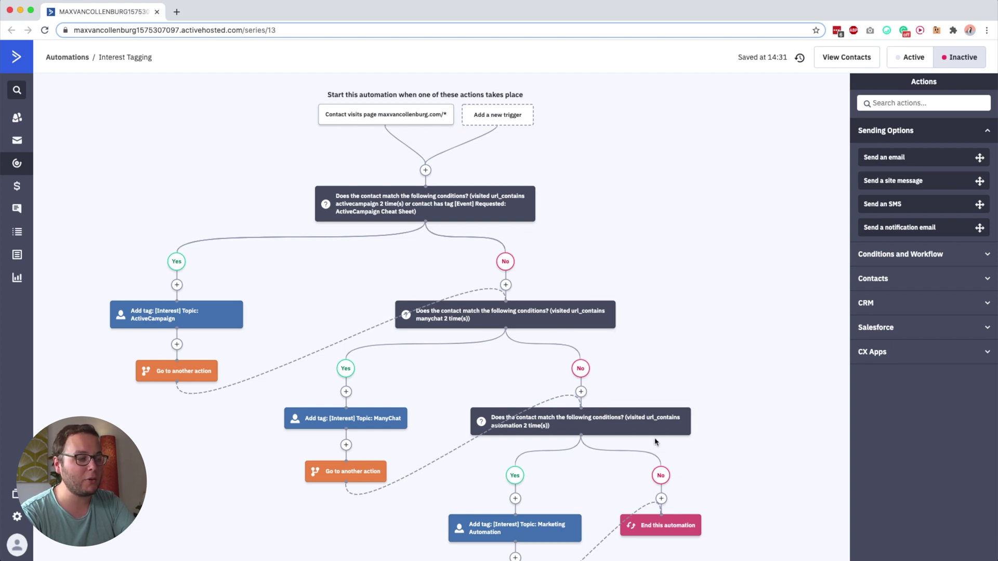
pyautogui.click(553, 324)
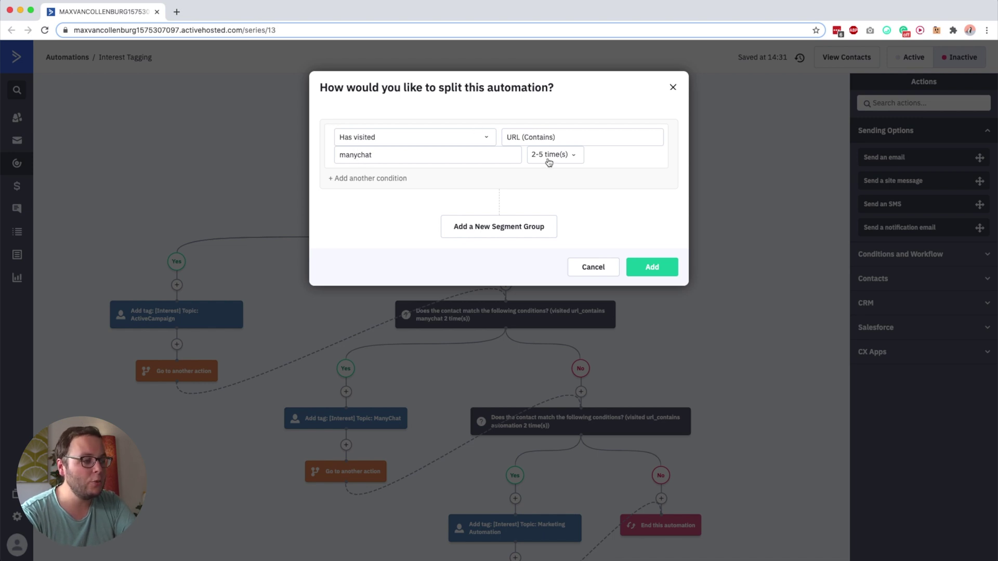
pyautogui.click(768, 224)
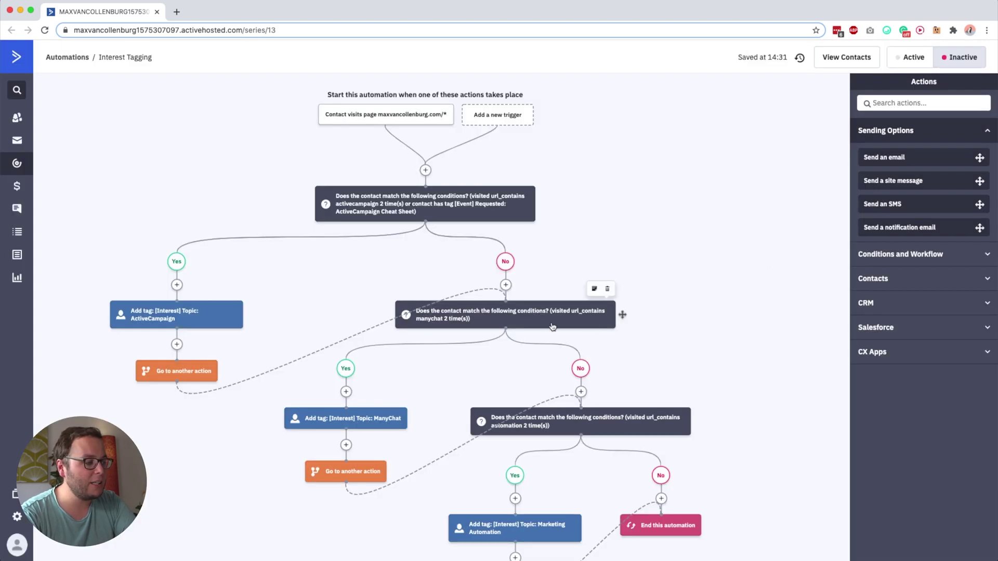
# - Review the first interest split's tag condition and its full tag name, then close it unchanged
pyautogui.moveTo(341, 427)
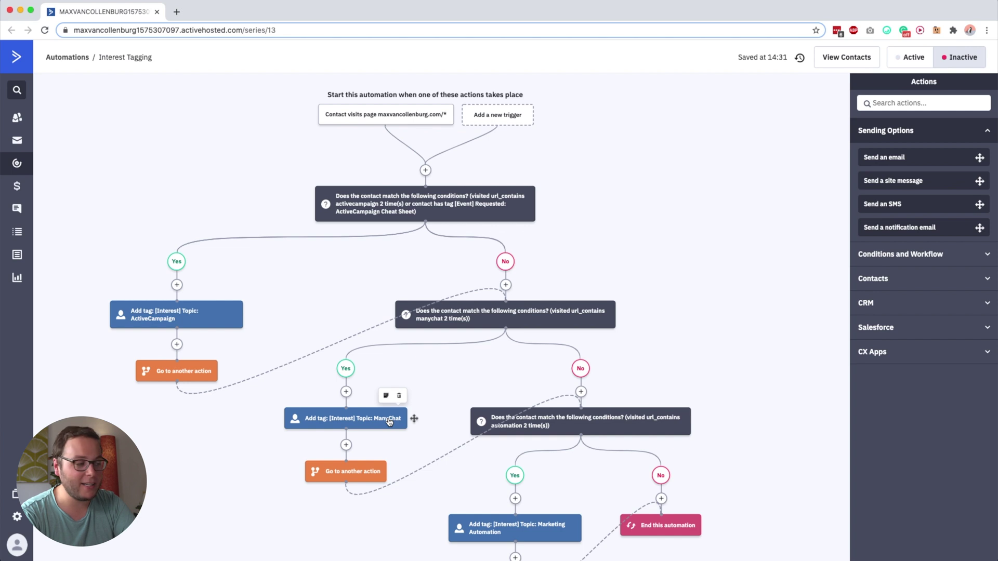
pyautogui.click(458, 207)
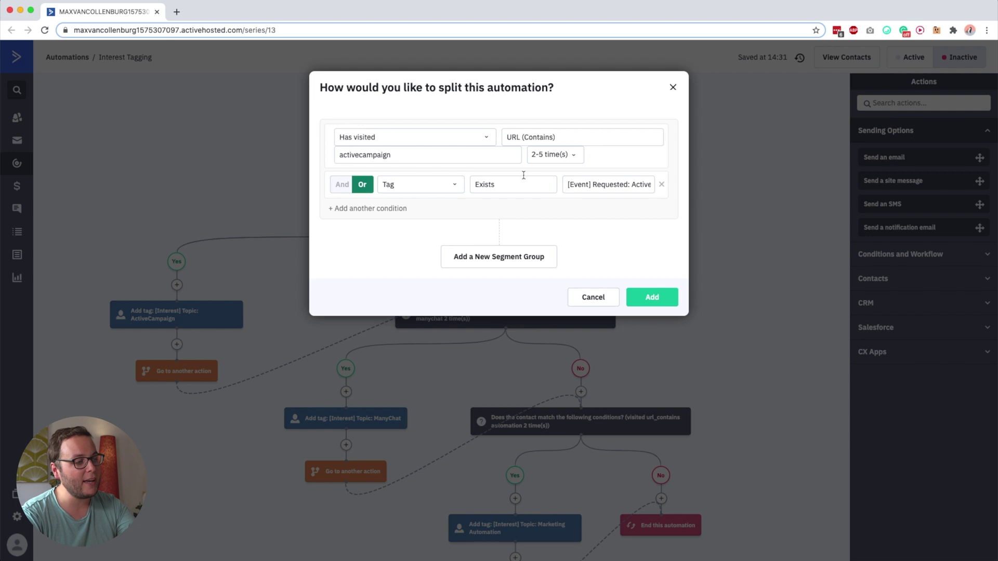
pyautogui.click(596, 182)
pyautogui.moveTo(597, 182); pyautogui.dragTo(665, 185)
pyautogui.press('Return')
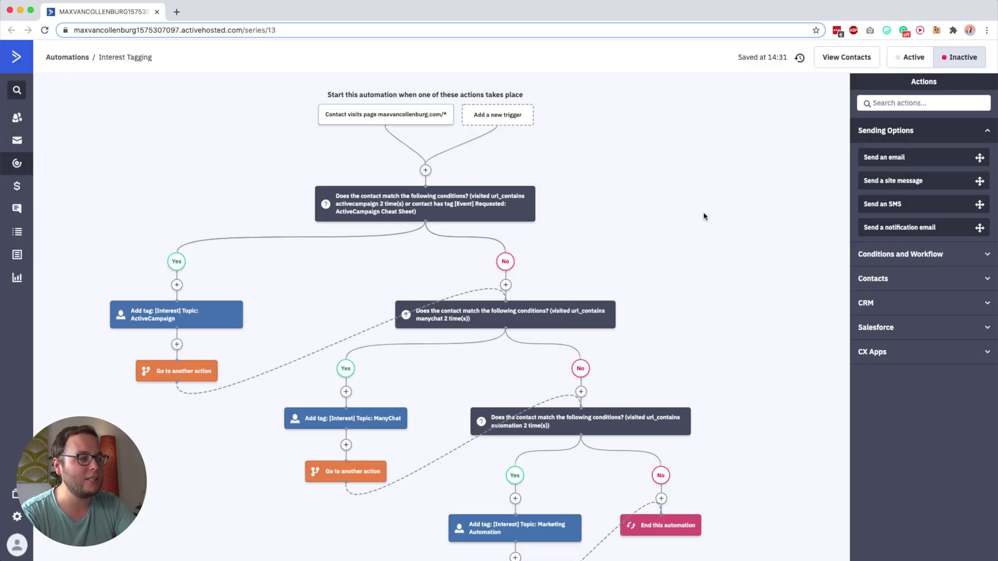
pyautogui.click(450, 206)
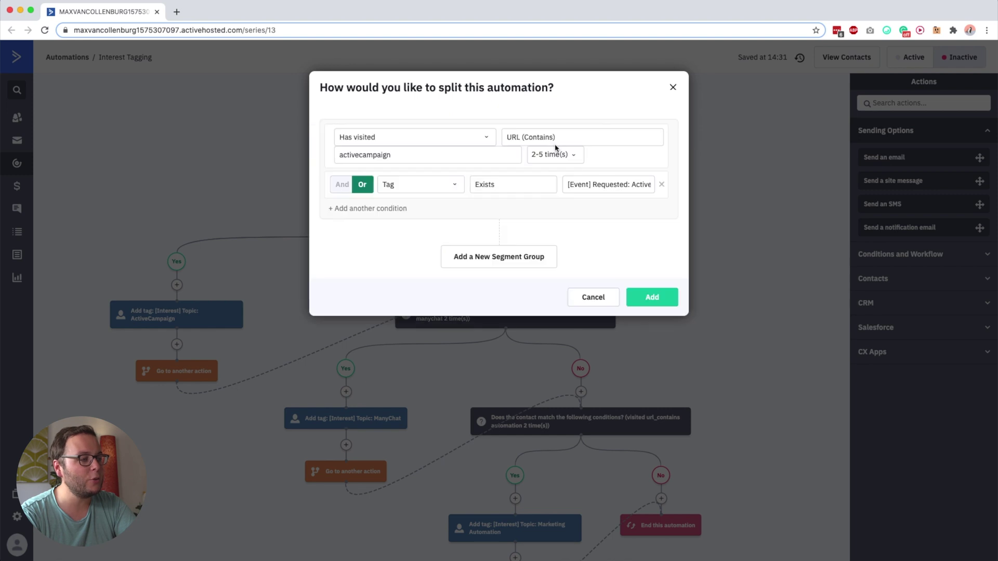
pyautogui.click(727, 157)
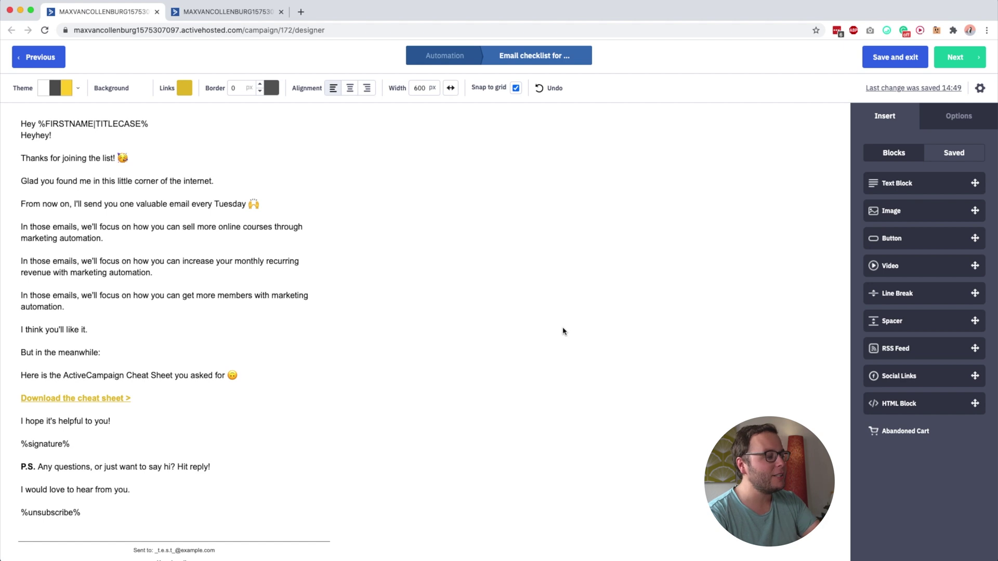
pyautogui.moveTo(237, 391)
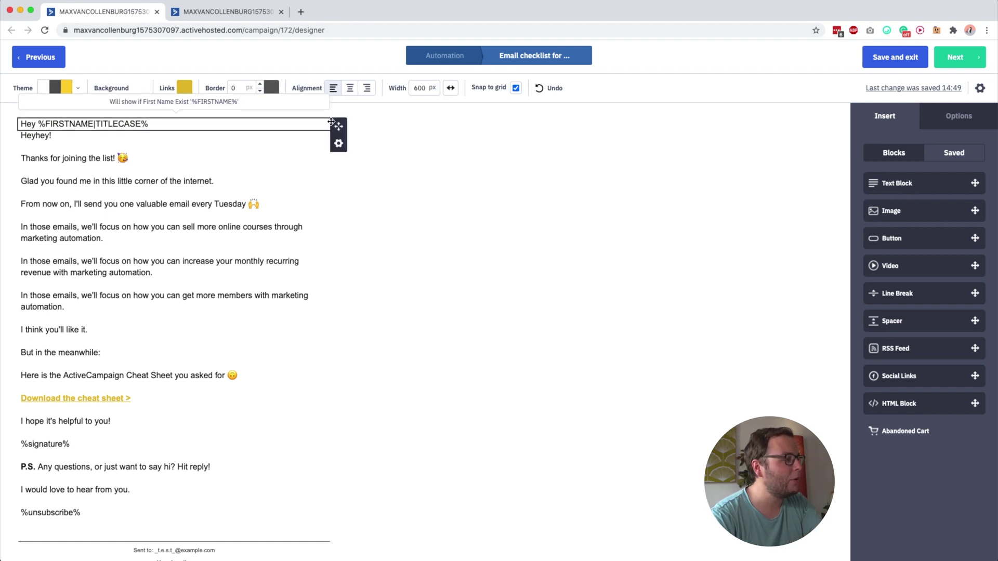
pyautogui.click(338, 144)
pyautogui.click(276, 177)
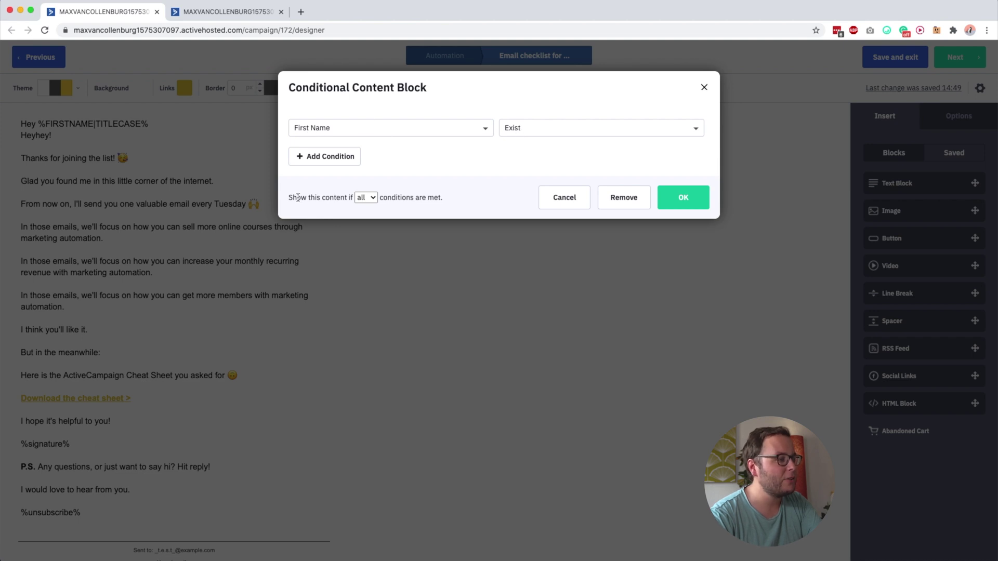
pyautogui.moveTo(289, 198); pyautogui.dragTo(347, 197)
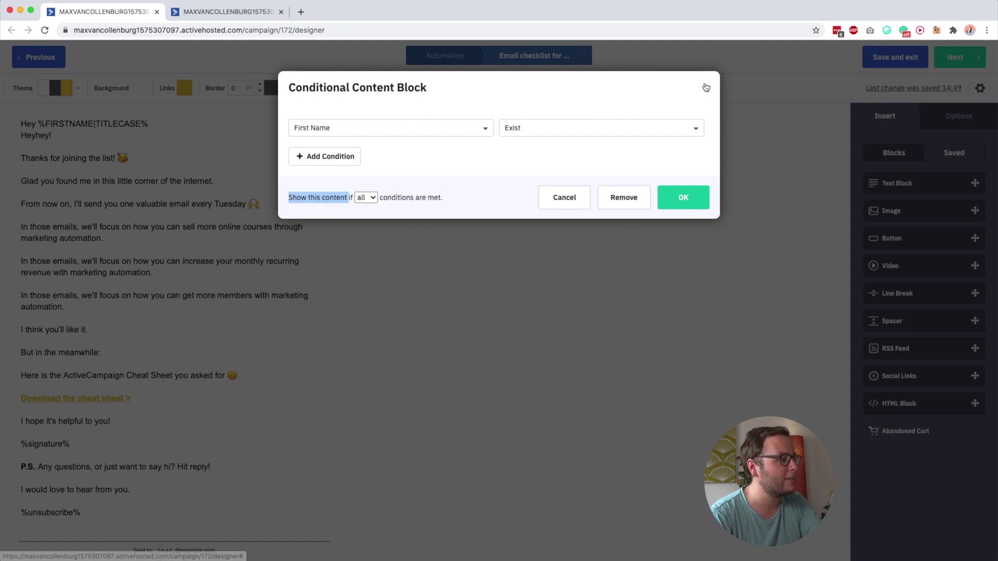
pyautogui.click(706, 90)
pyautogui.click(339, 156)
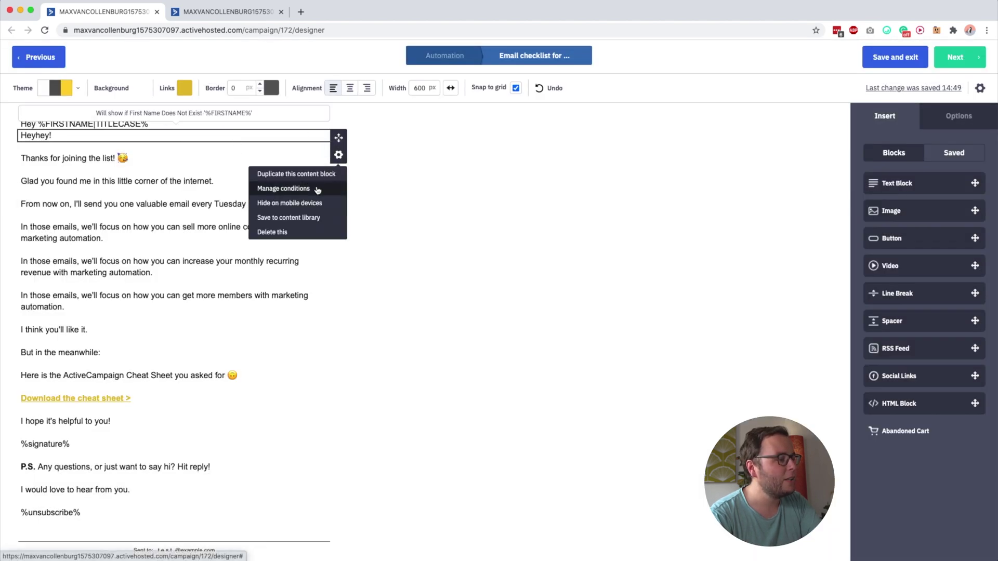
pyautogui.click(315, 189)
pyautogui.click(536, 358)
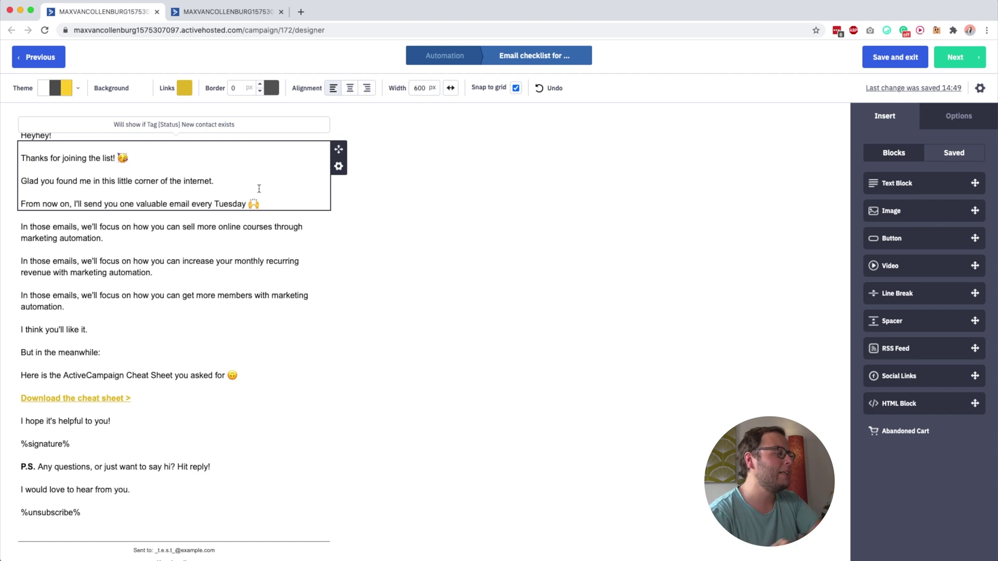
pyautogui.click(229, 11)
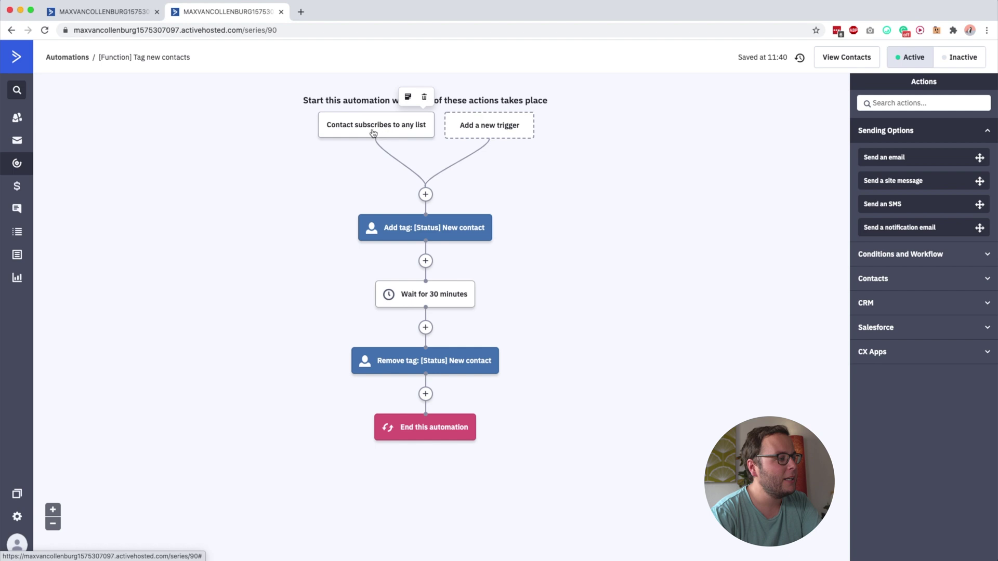
pyautogui.click(349, 127)
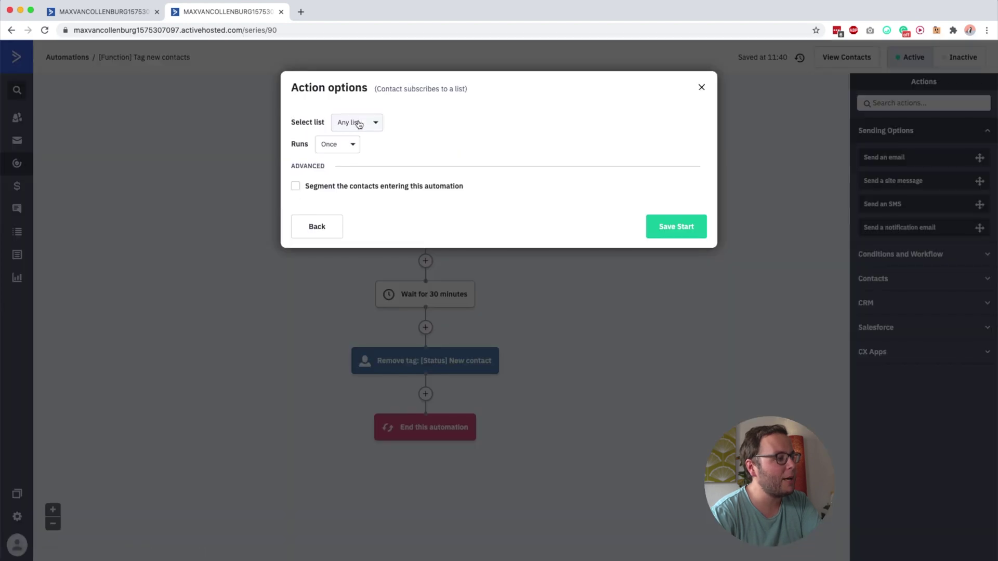
pyautogui.click(224, 150)
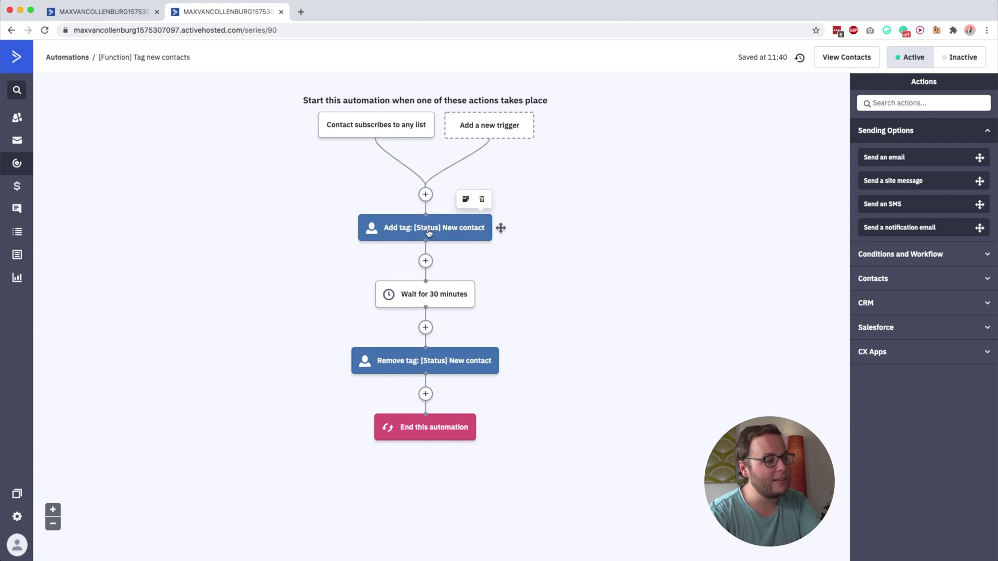
# - Back in the email designer, view the Thanks for joining block's display conditions
pyautogui.click(130, 16)
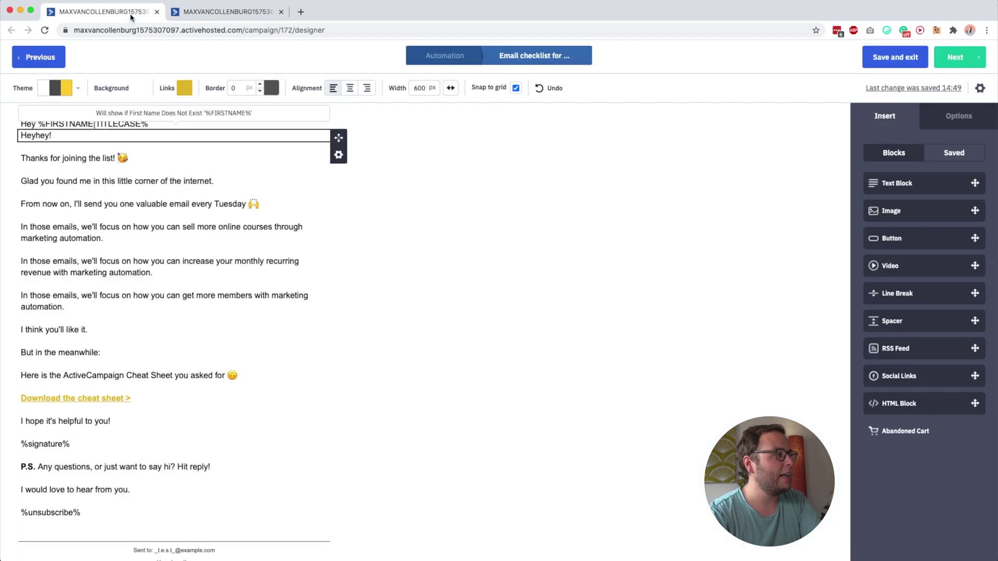
pyautogui.click(339, 166)
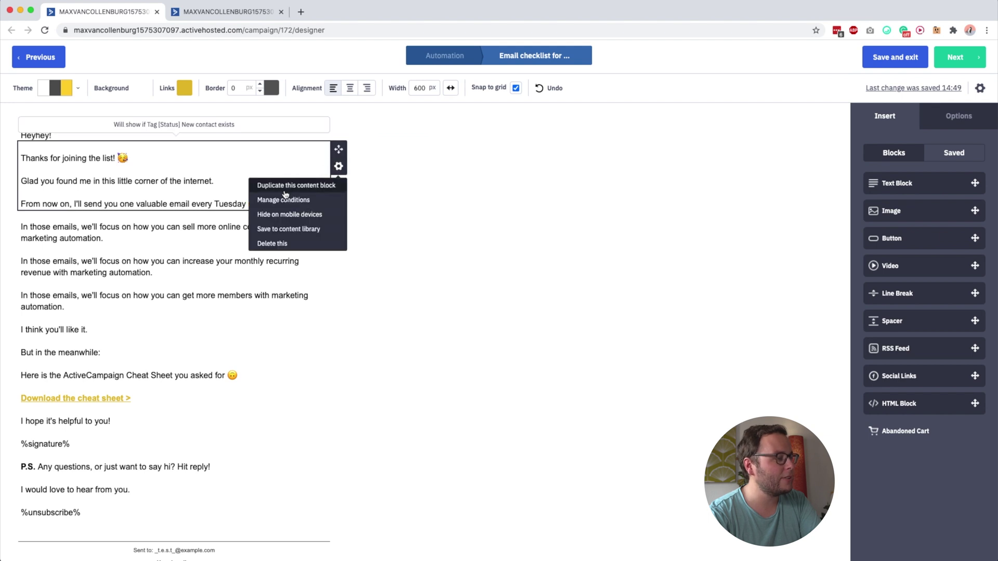
pyautogui.click(292, 194)
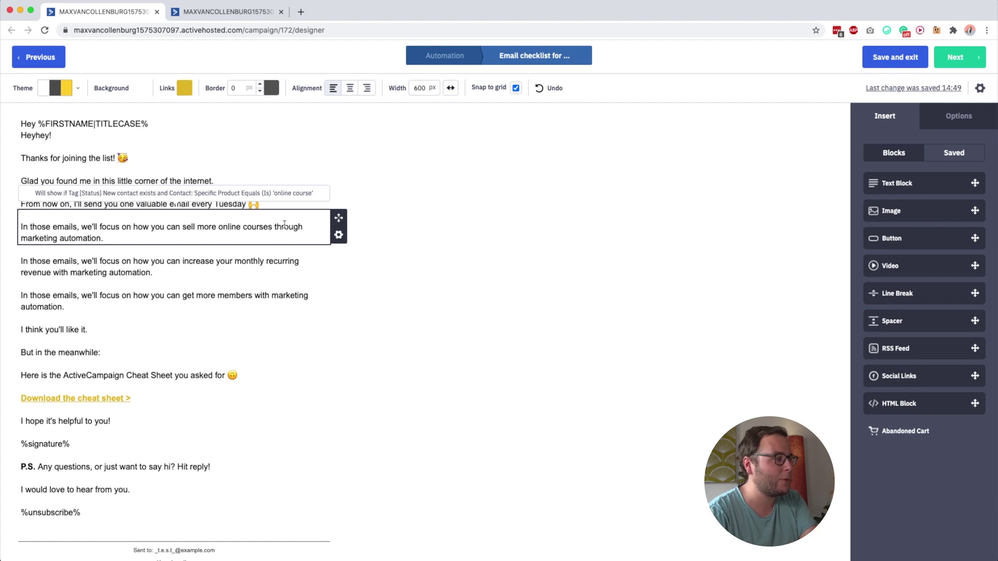
pyautogui.click(338, 235)
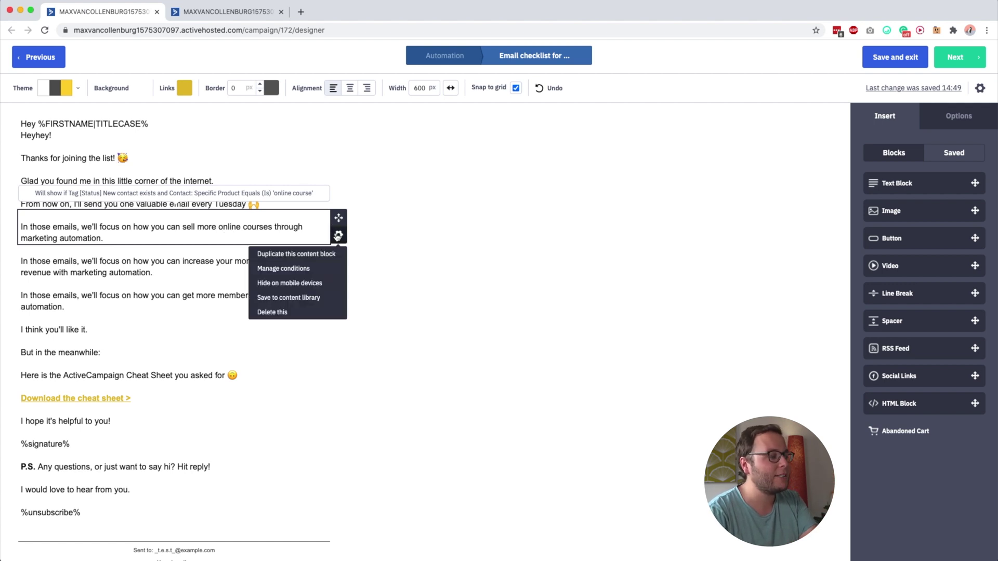
pyautogui.click(300, 269)
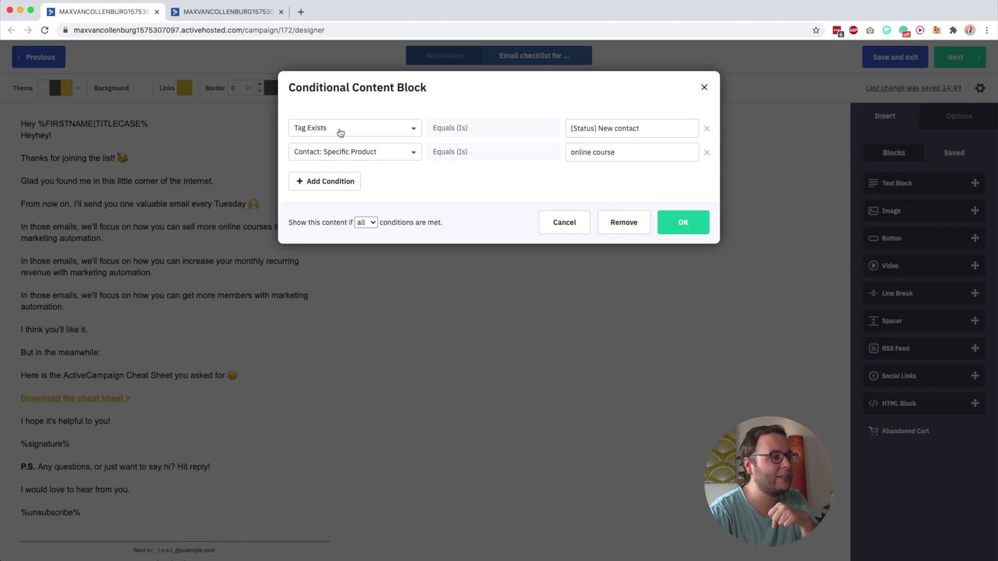
pyautogui.click(594, 128)
pyautogui.tripleClick(594, 128)
pyautogui.click(560, 124)
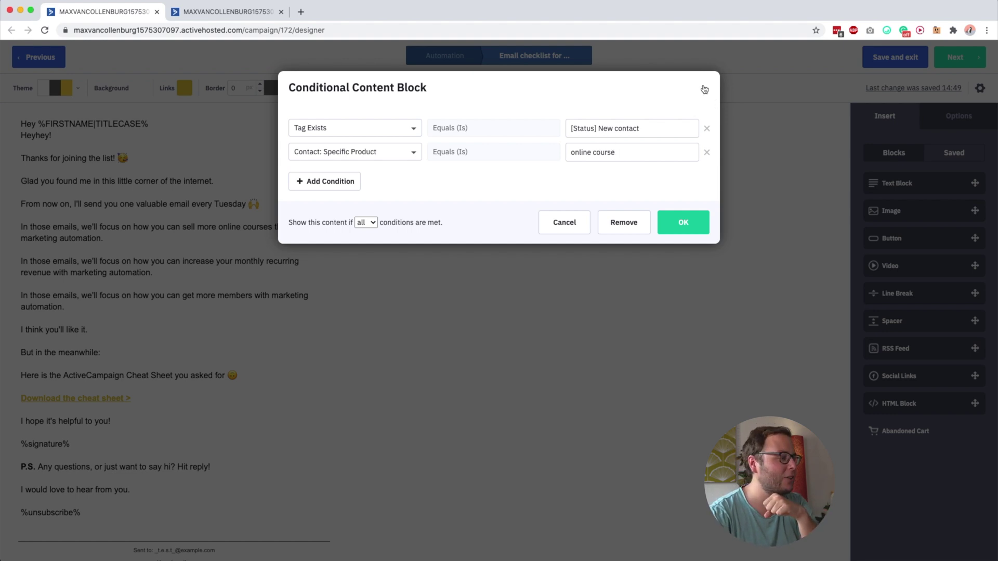
pyautogui.click(704, 89)
pyautogui.moveTo(217, 269)
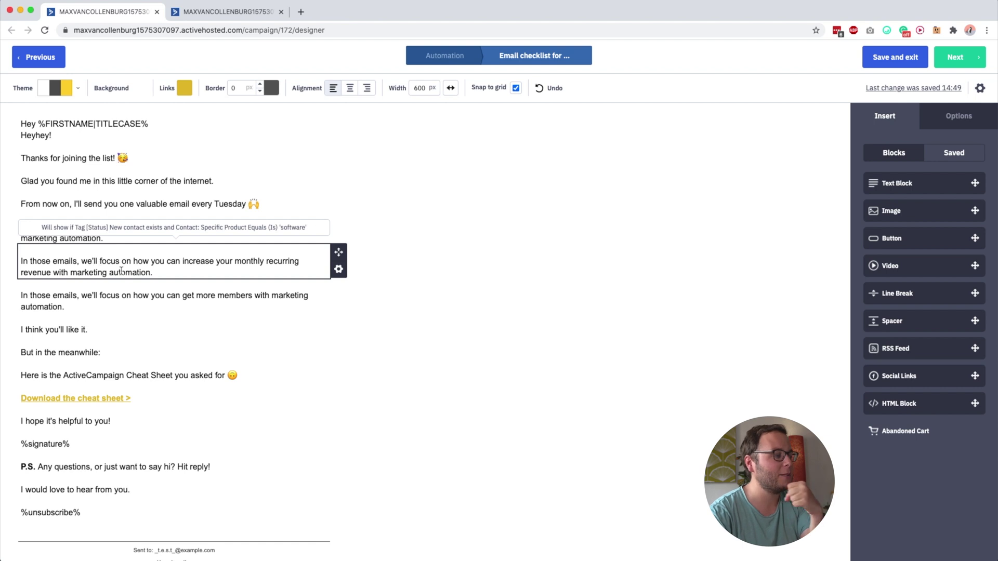
pyautogui.moveTo(173, 295)
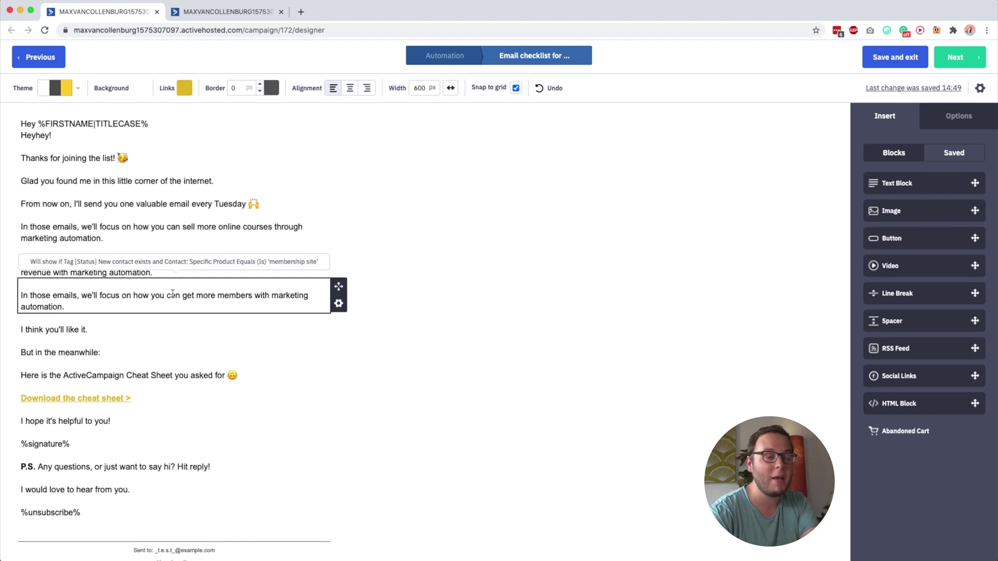